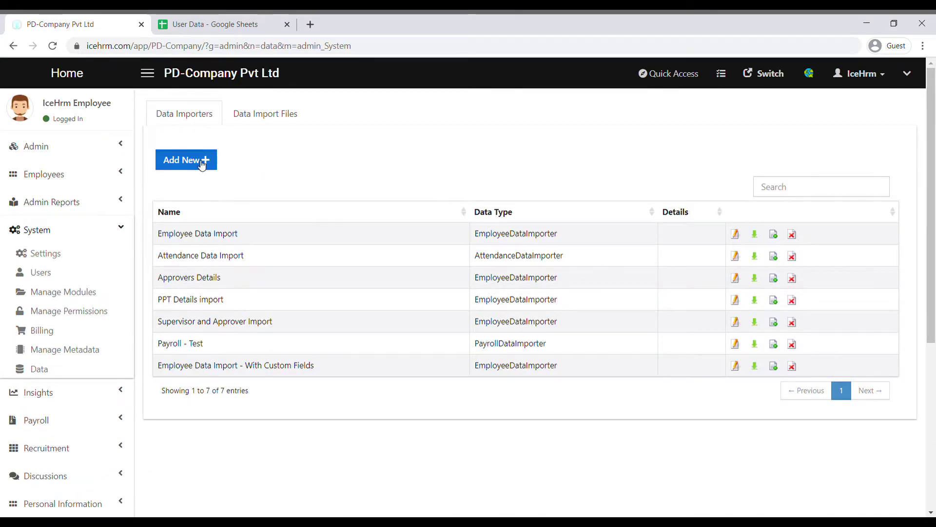
Start a new importer named 'User Data Importer' with its data type set to User Data.
left_click(363, 177)
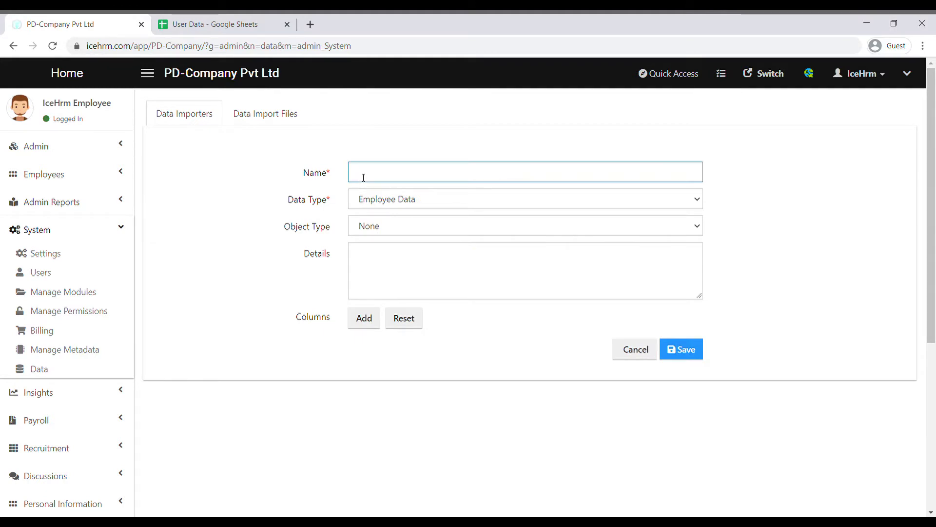
type("User Data Importer")
left_click(393, 202)
left_click(383, 258)
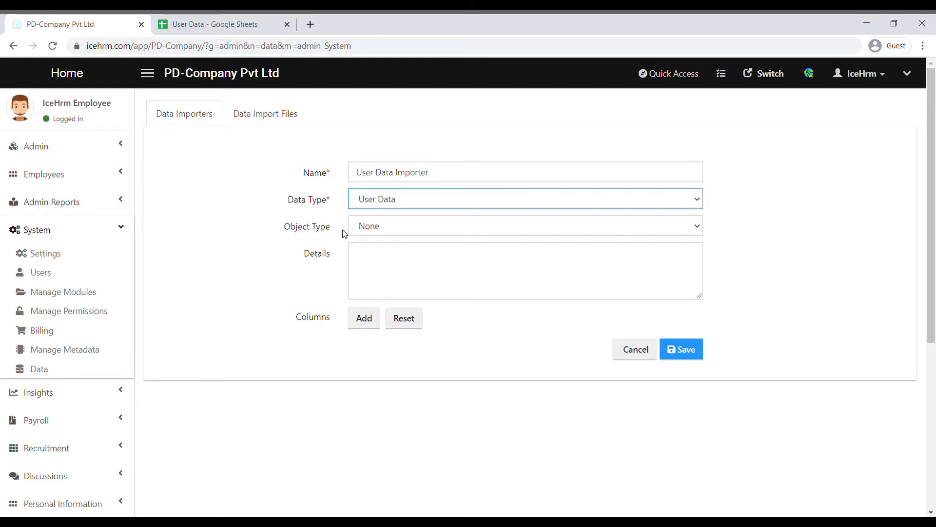
left_click(366, 279)
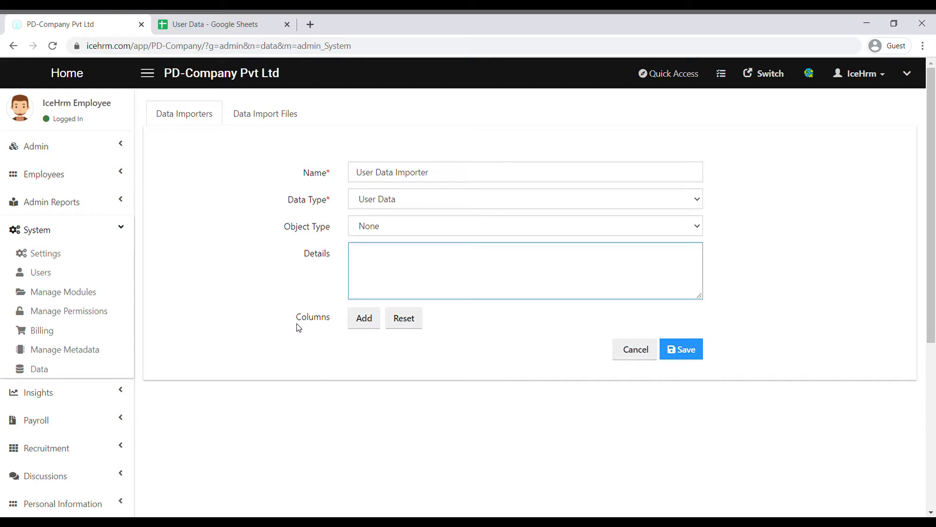
Check the Users list, then return to Data and start a blank importer form.
left_click(41, 272)
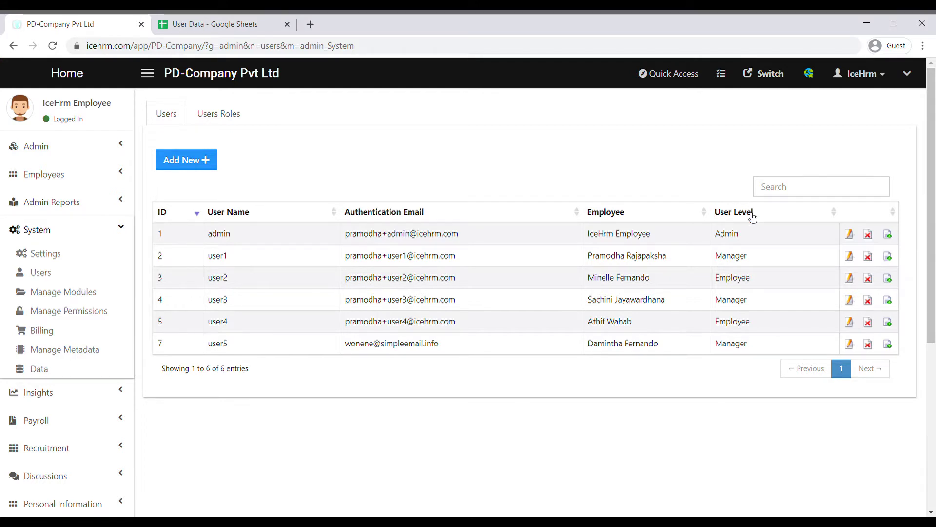
left_click(58, 374)
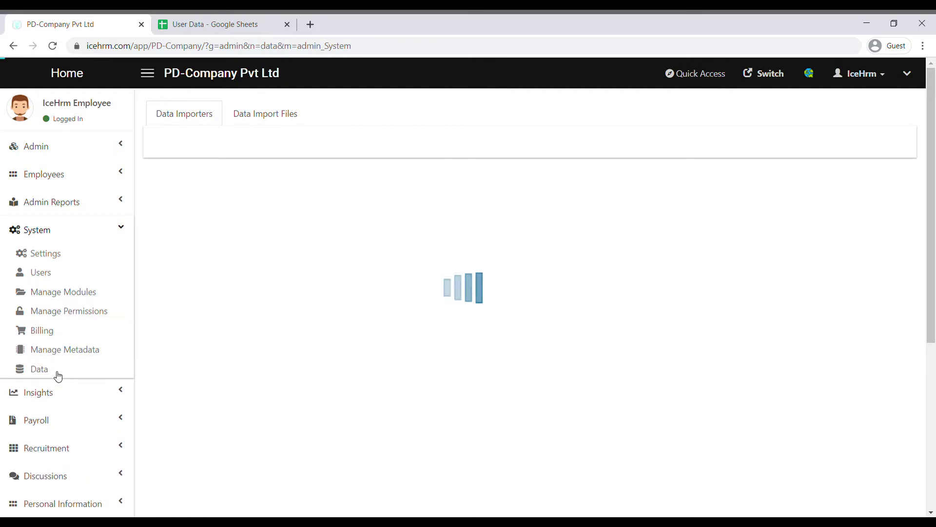
left_click(190, 162)
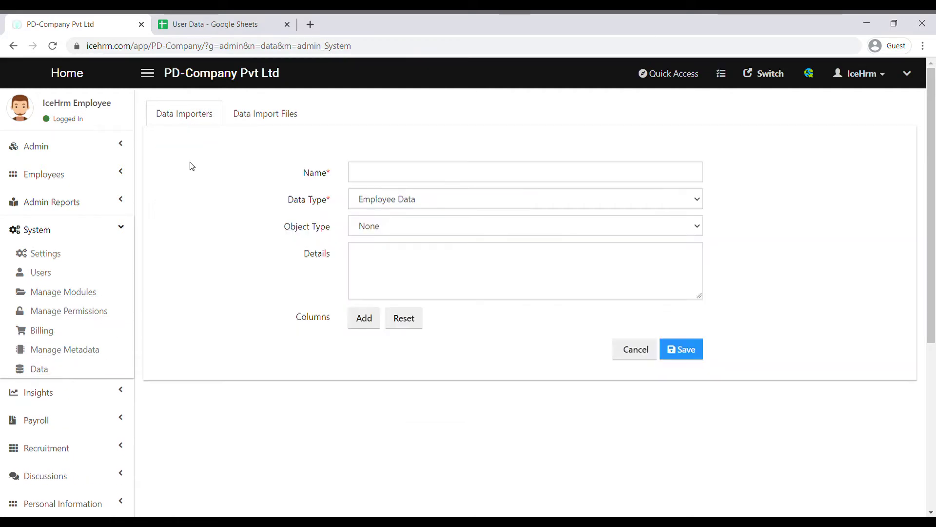
Name the importer 'User Data Importer', set type User Data, and start a new column.
left_click(458, 182)
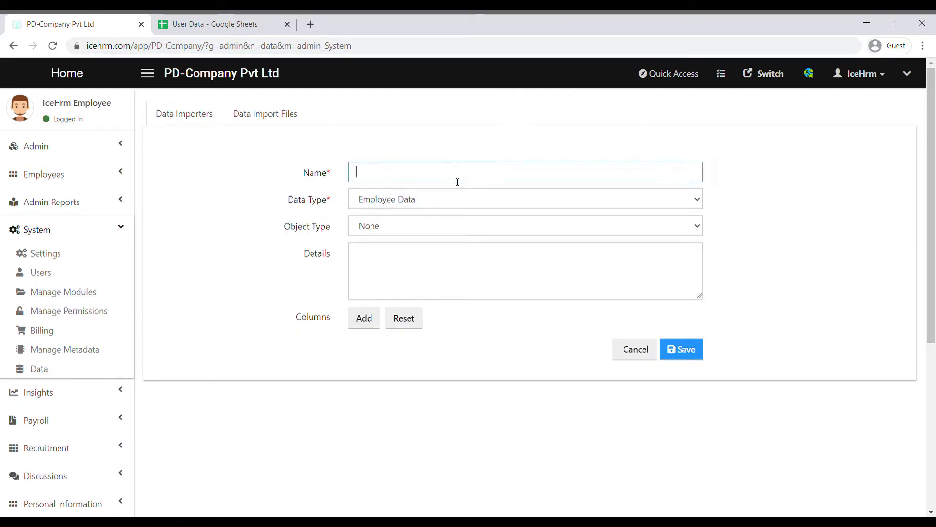
type("User Data Importer")
key("Tab")
key("u")
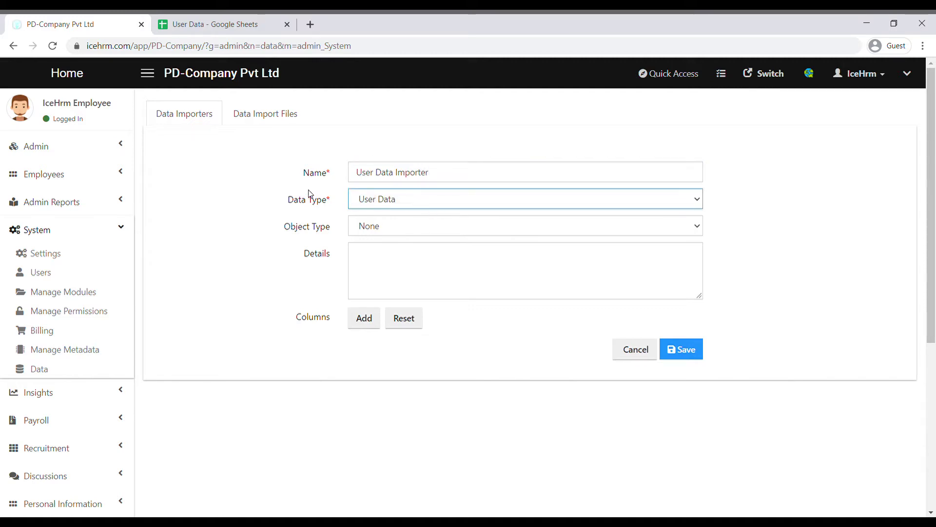
left_click(364, 318)
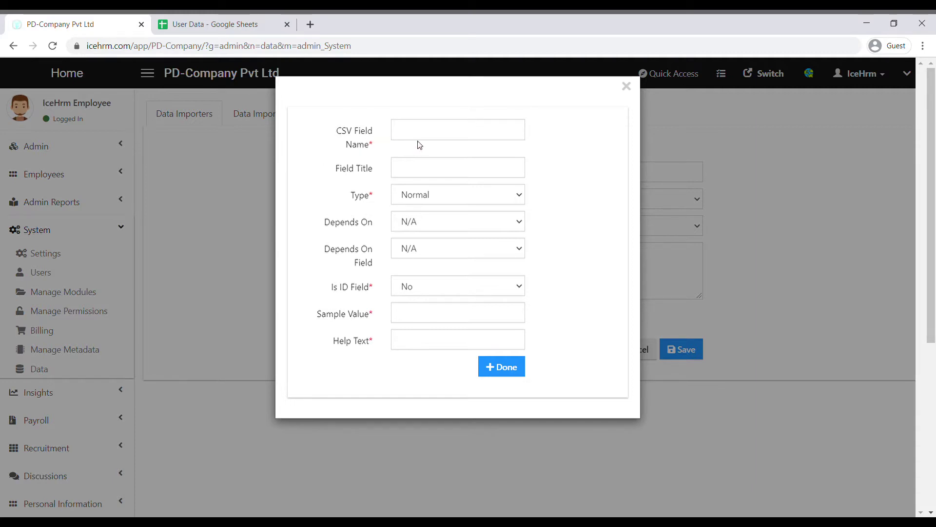
Add a username column titled 'User Name' as ID field, sample user1, help 'username'.
left_click(429, 140)
type("username")
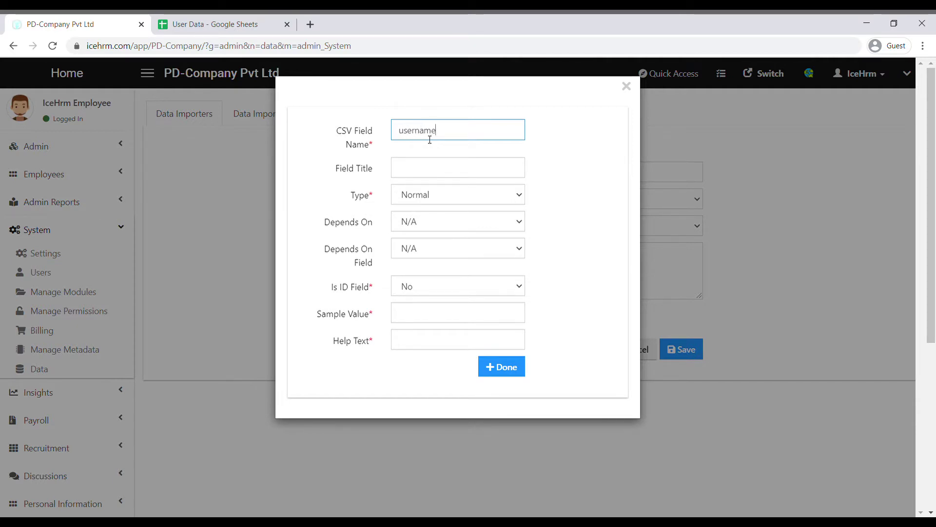
left_click(429, 167)
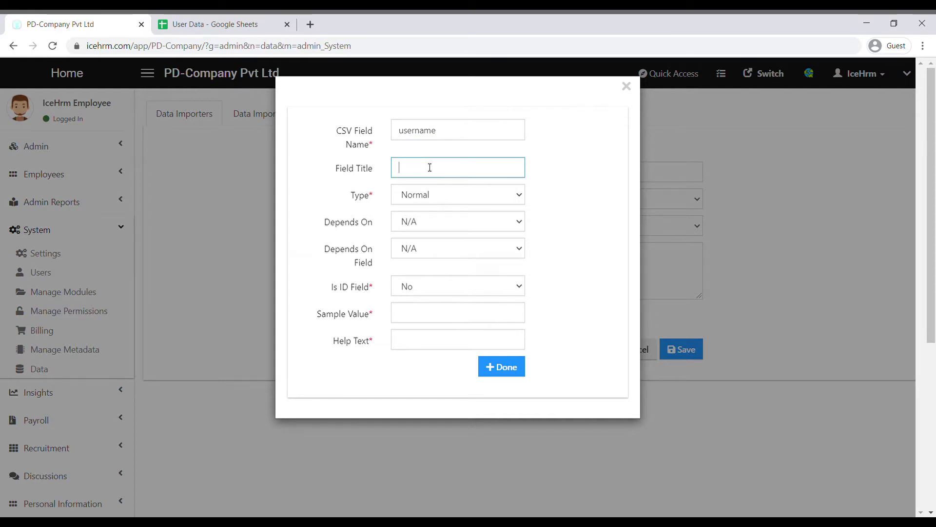
type("User Name")
left_click(416, 291)
left_click(410, 309)
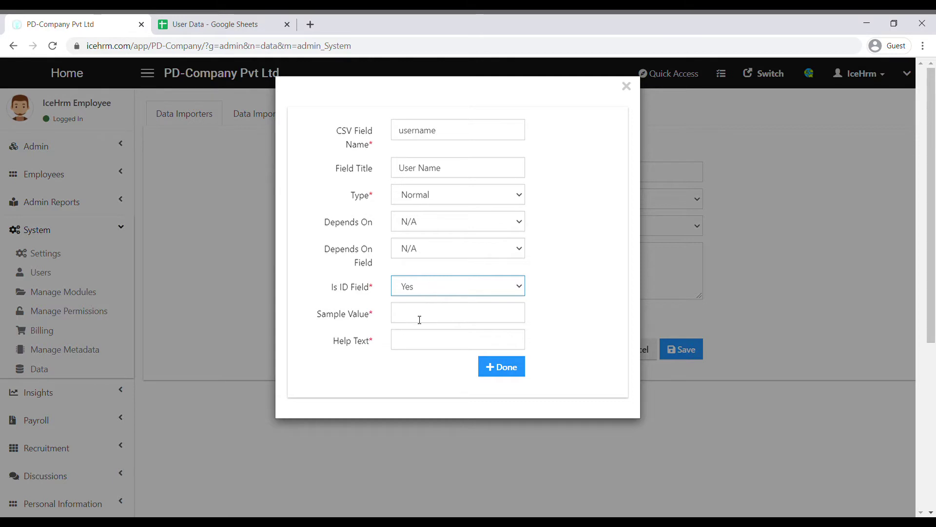
left_click(419, 319)
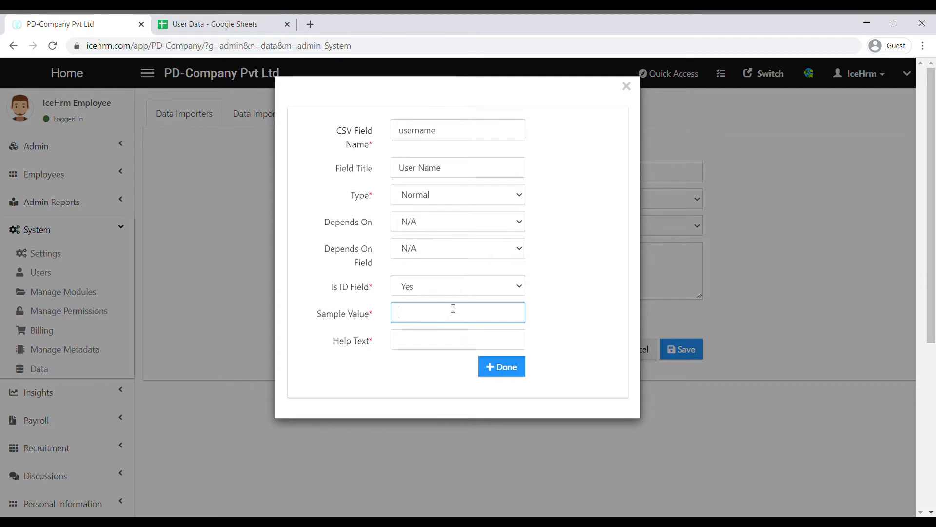
type("user1")
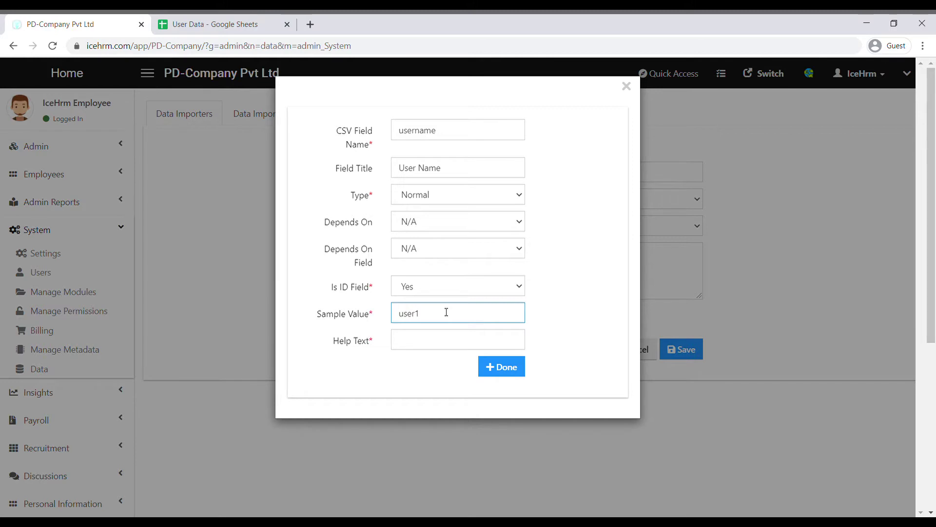
left_click(423, 347)
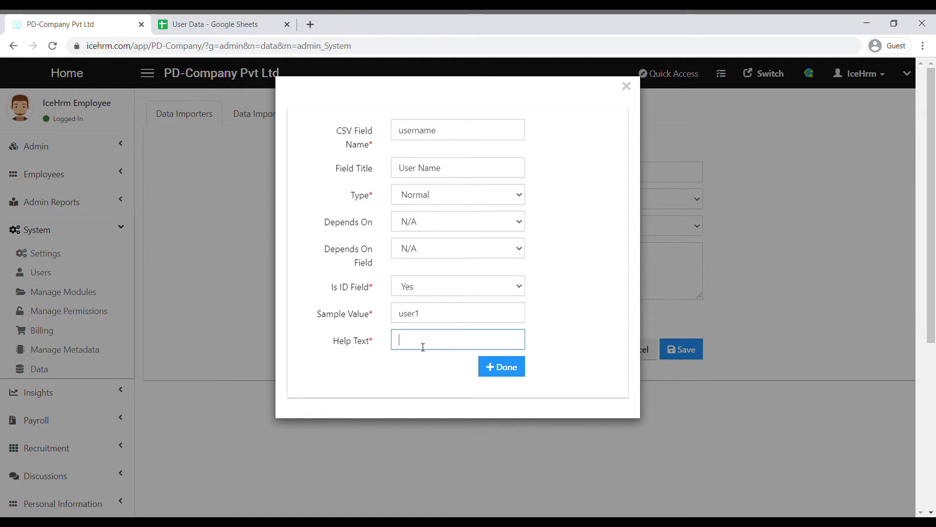
type("username")
left_click(501, 368)
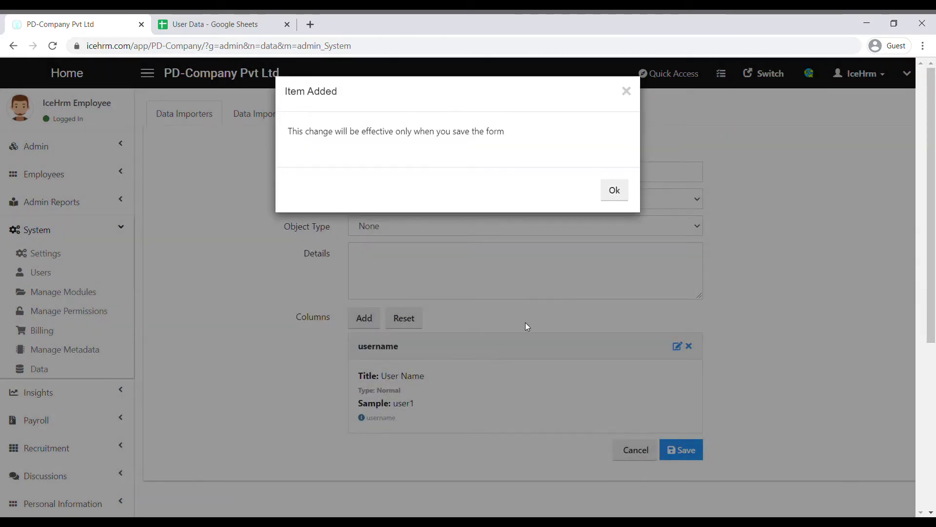
left_click(616, 192)
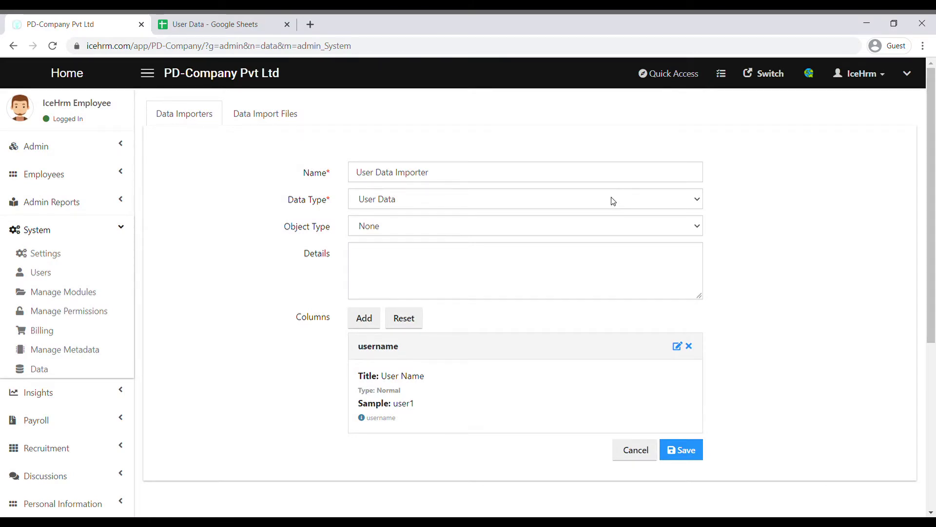
Add an email column titled 'Email' with sample Sample+icehrm.com and help text 'Email'.
left_click(364, 320)
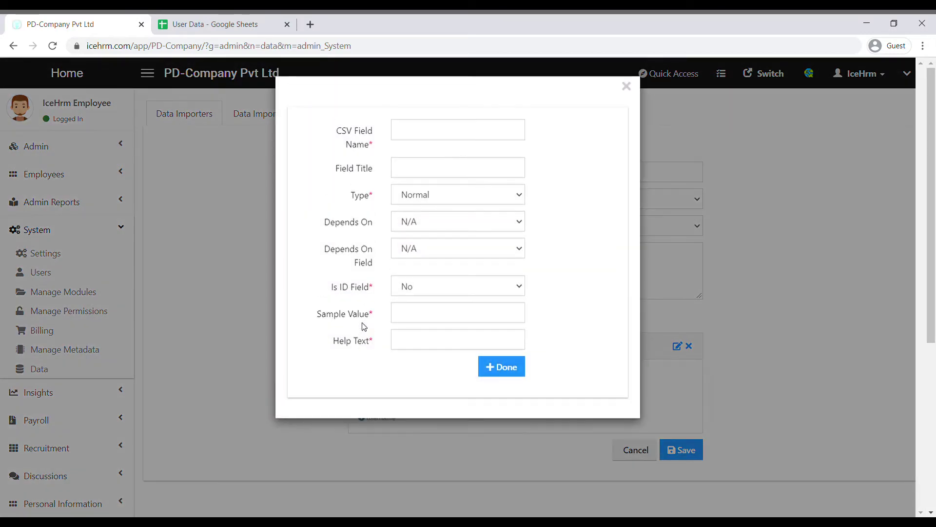
left_click(428, 136)
type("email")
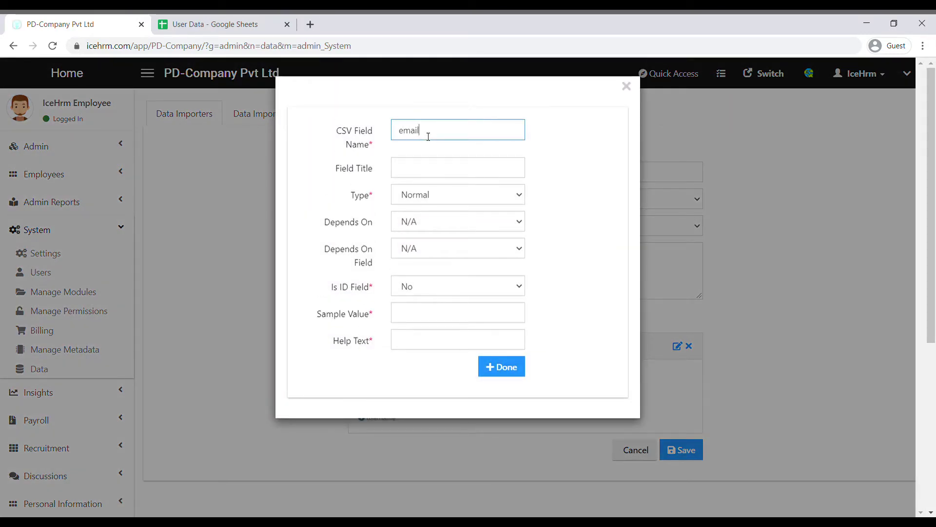
left_click(424, 169)
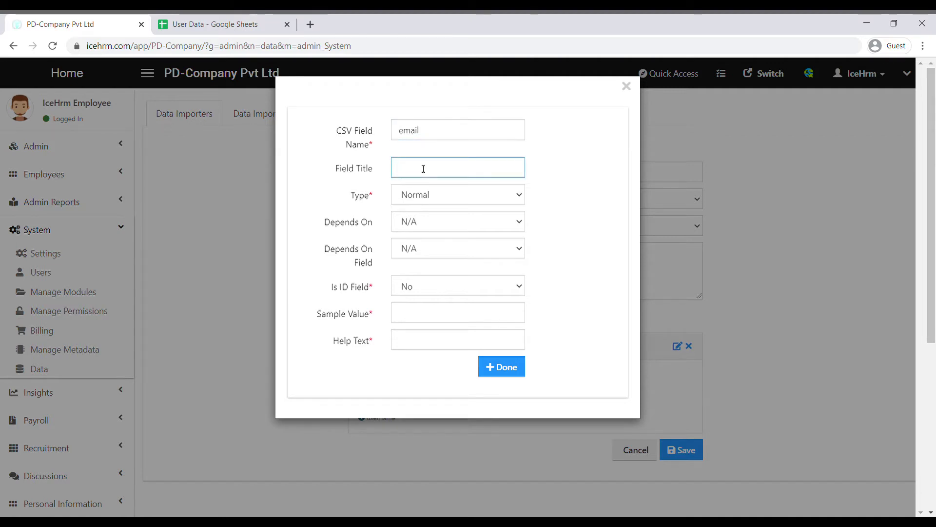
type("Email")
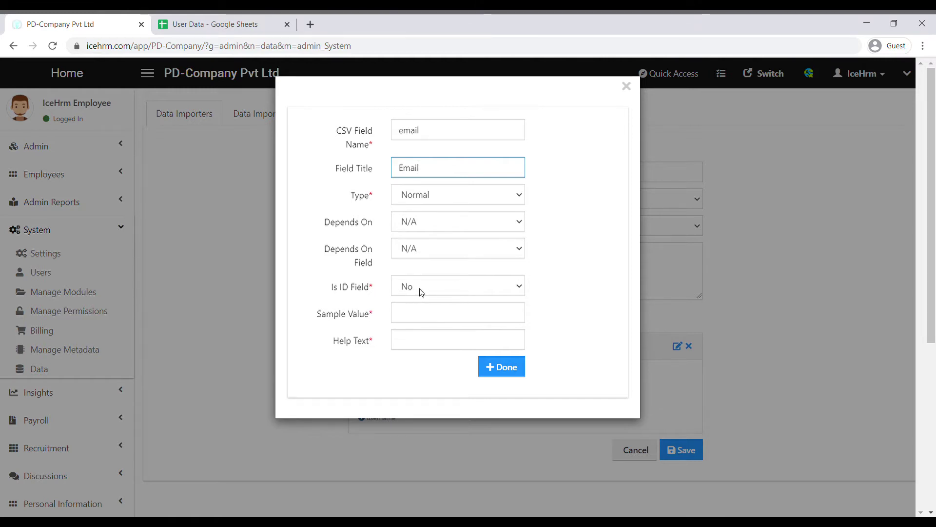
left_click(414, 323)
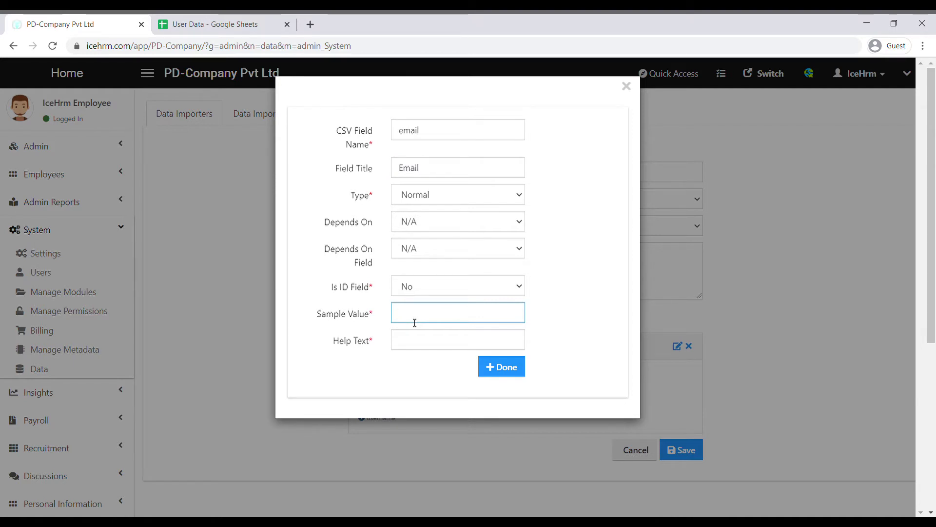
type("Sample+ic")
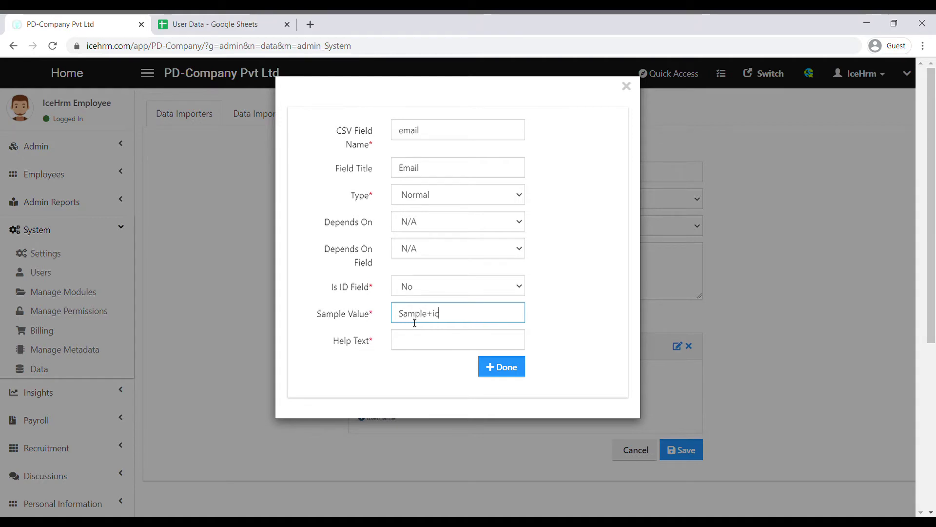
type("ehrm.com")
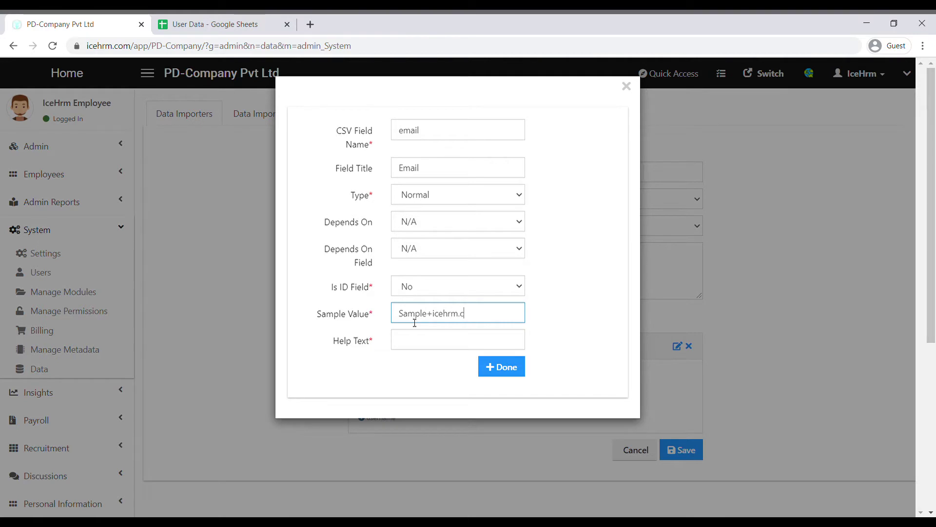
left_click(427, 343)
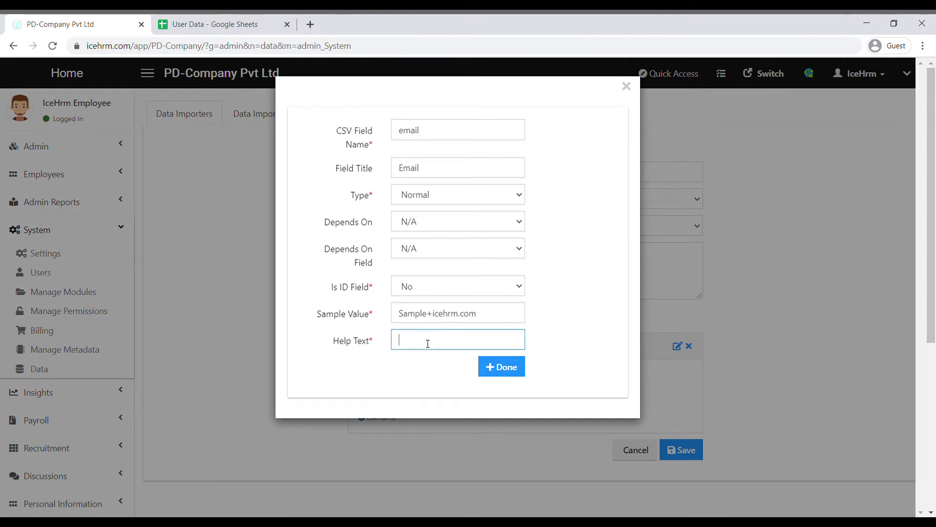
type("Email")
left_click(502, 368)
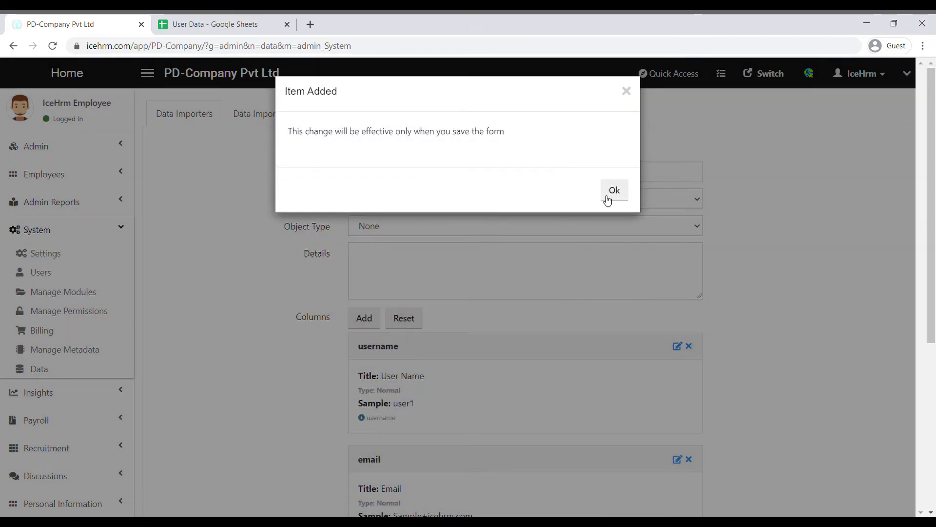
left_click(615, 190)
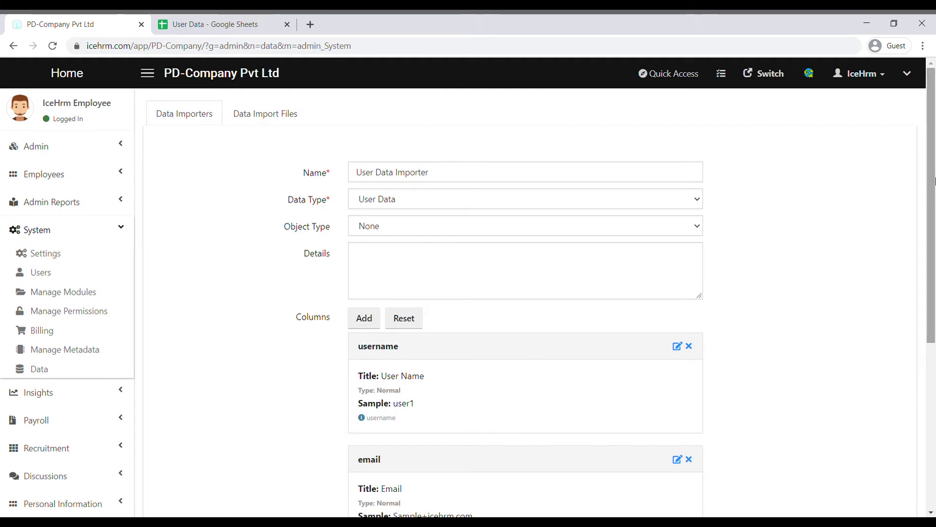
Define an employee column titled 'Employee' as a Reference to Employee's employee_id.
scroll(933, 220, "down", 1)
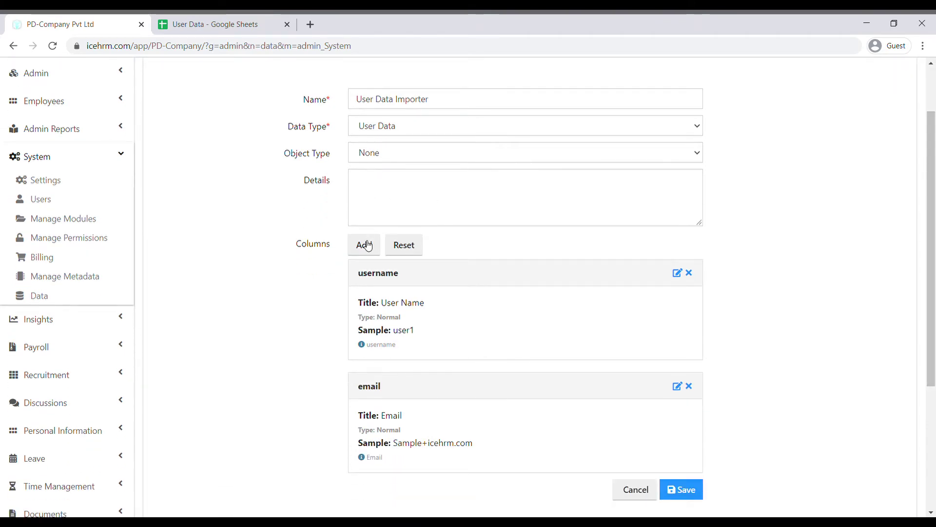
left_click(368, 246)
left_click(415, 135)
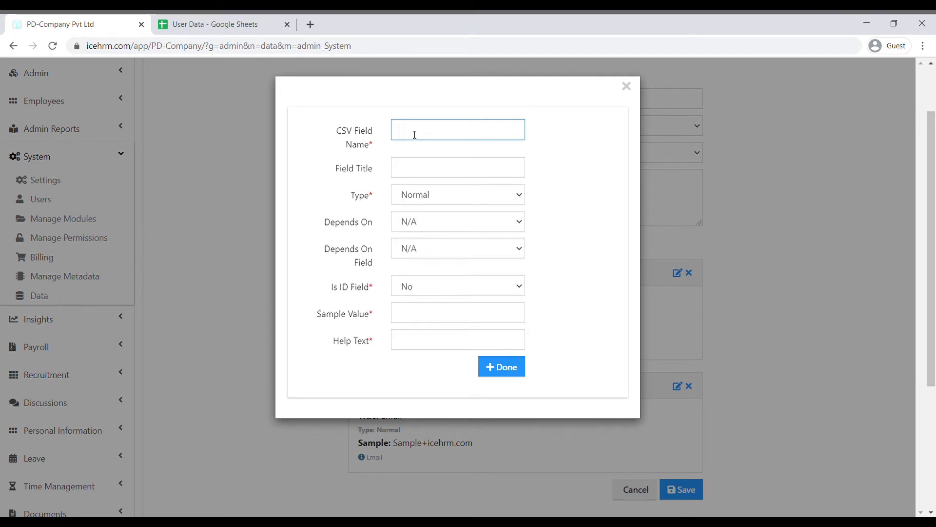
type("employee")
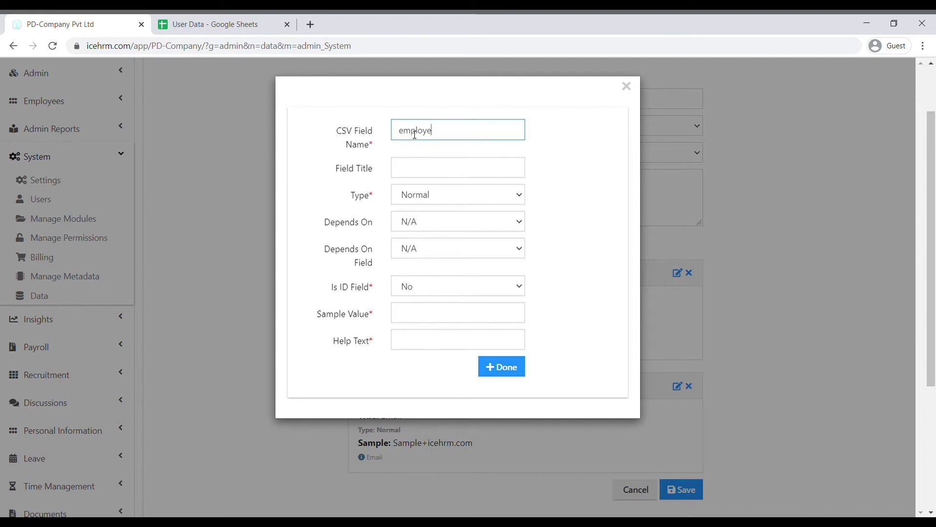
left_click(405, 169)
type("Employee")
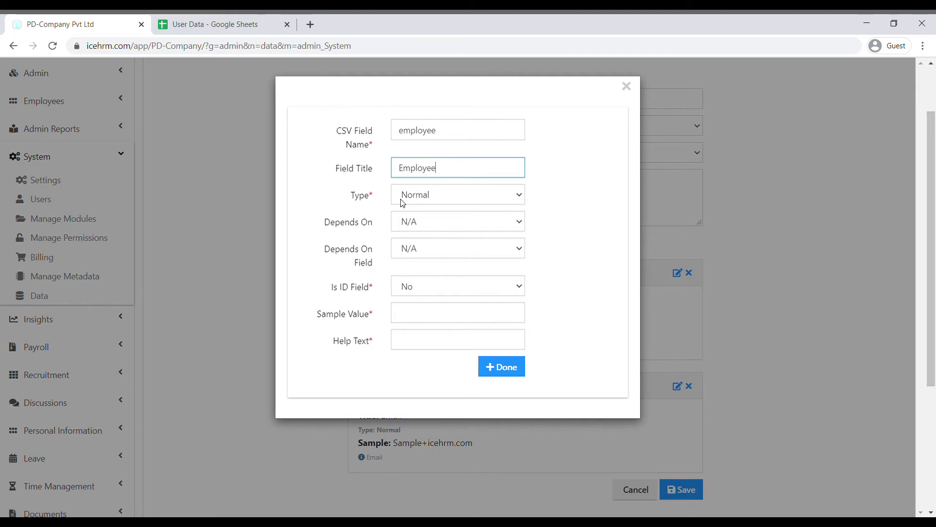
key("Tab")
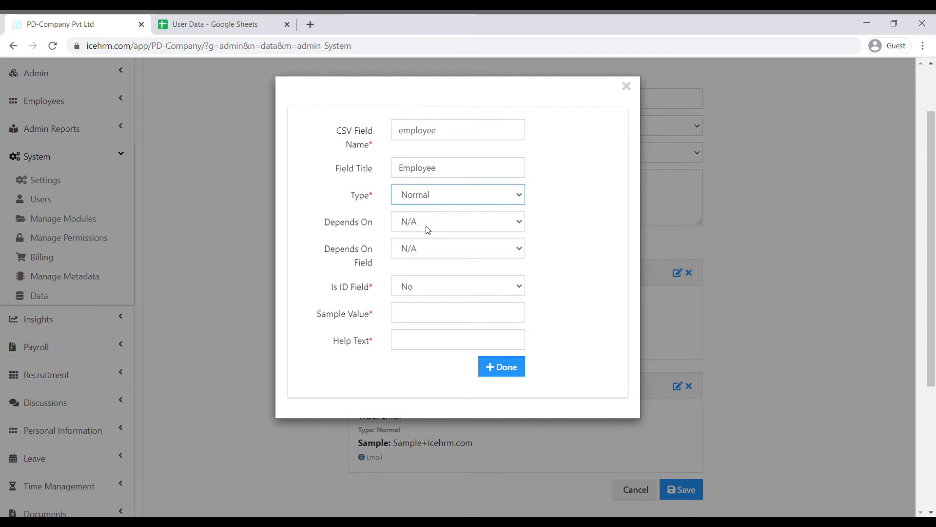
key("Down")
key("Tab")
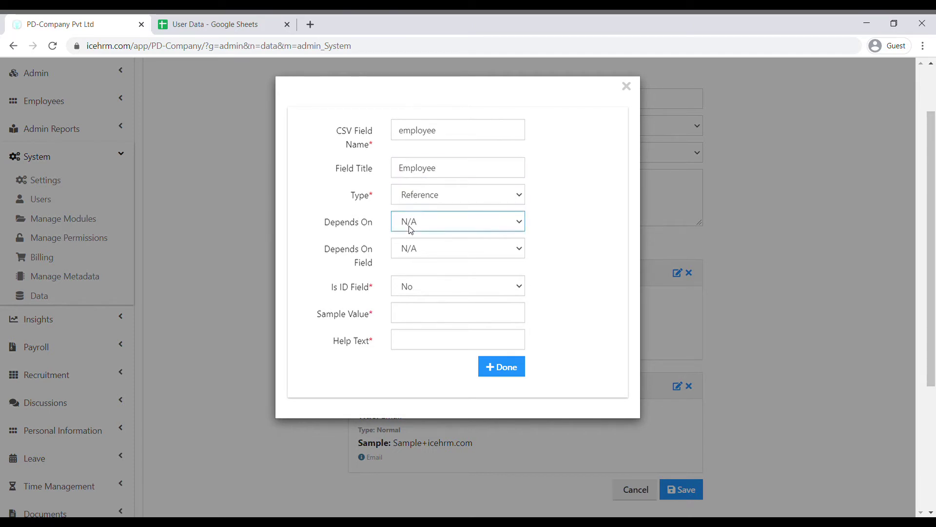
left_click(406, 248)
left_click(427, 257)
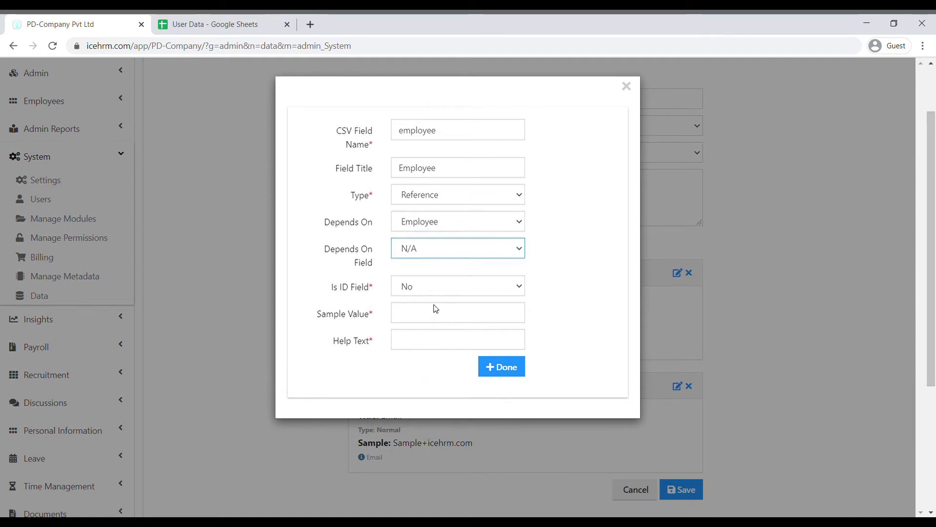
left_click(445, 293)
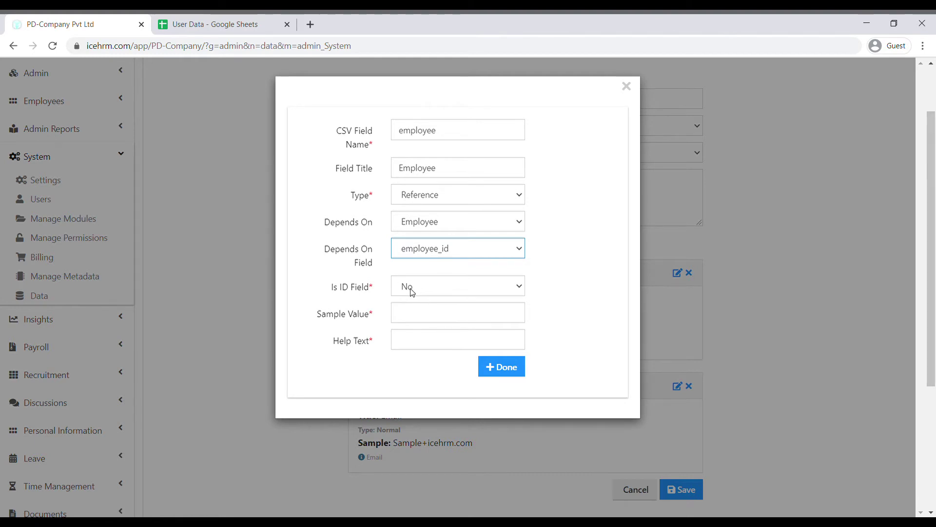
Give the employee column sample E006 and help text 'Employee Name', and add it.
left_click(407, 318)
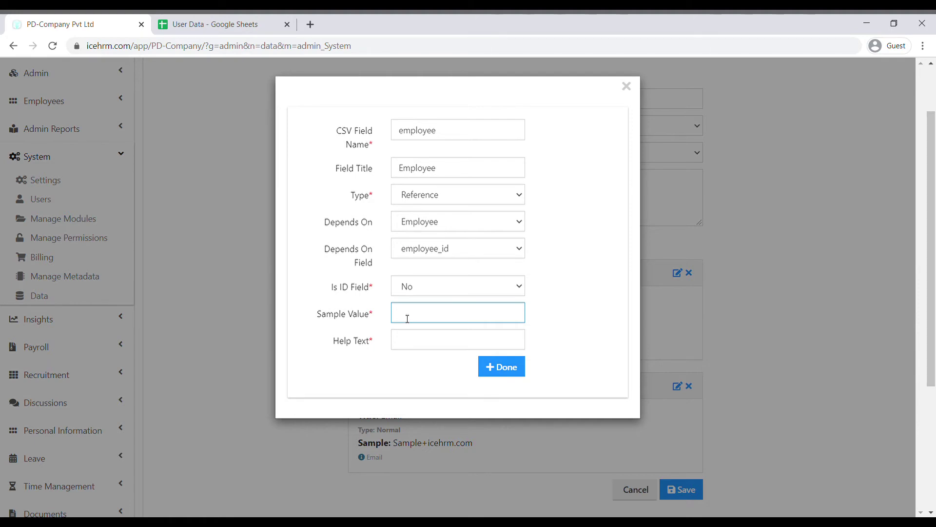
type("E006")
left_click(438, 342)
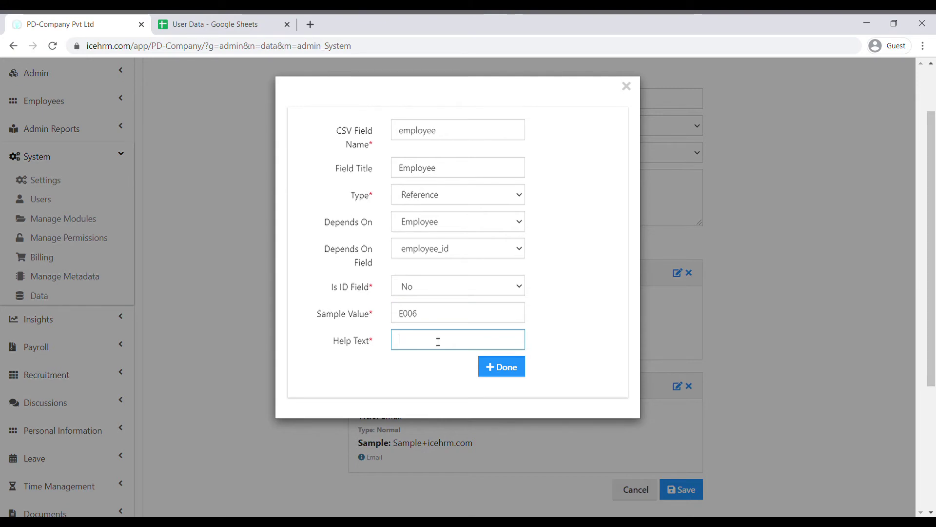
type("Employee Name")
left_click(495, 371)
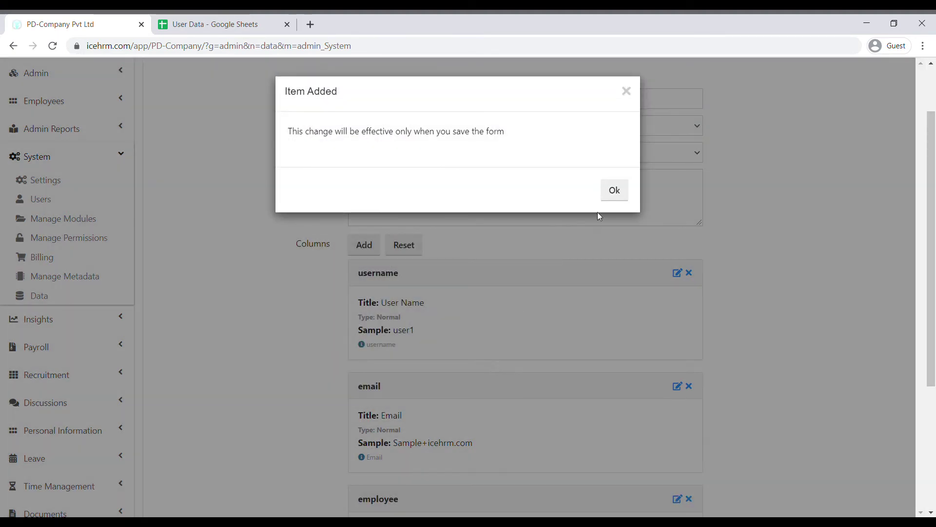
left_click(613, 193)
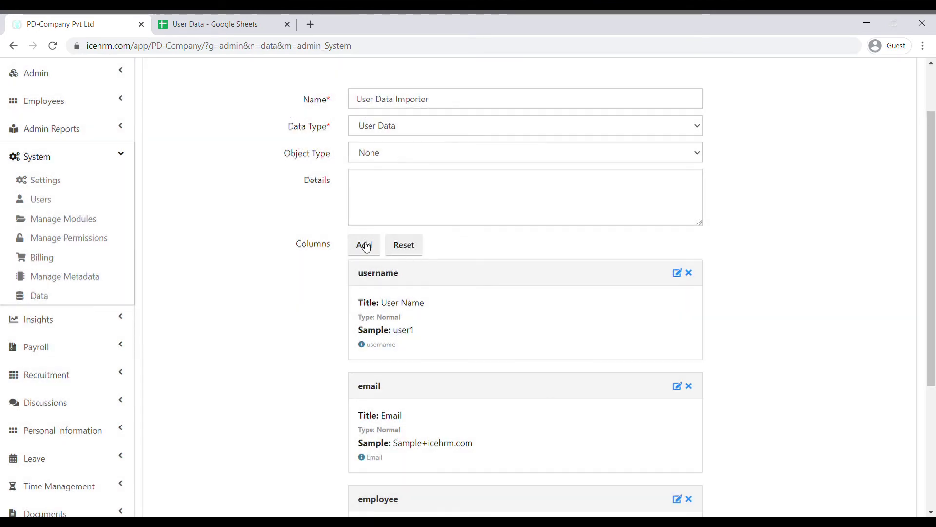
Add a user_level column titled 'User Level' with sample Admin and help 'User Level'.
left_click(364, 248)
left_click(422, 128)
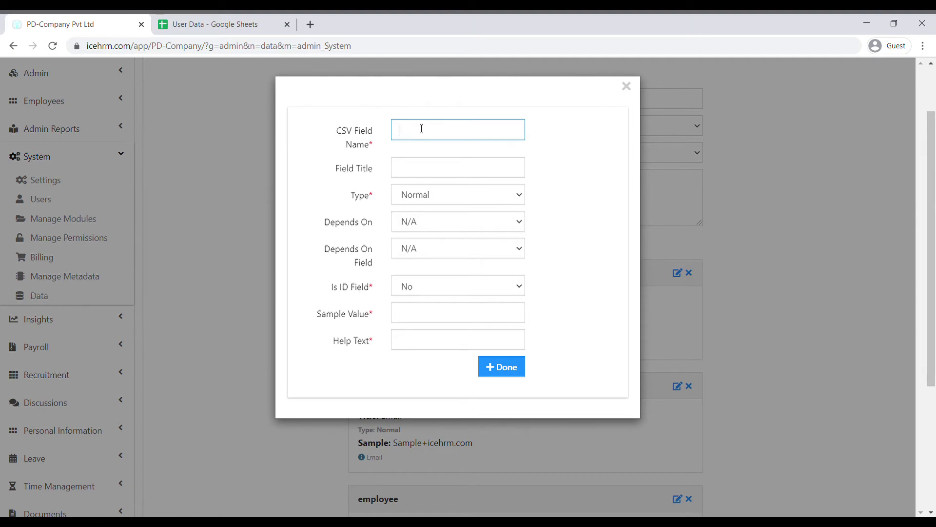
type("user_level")
left_click(444, 172)
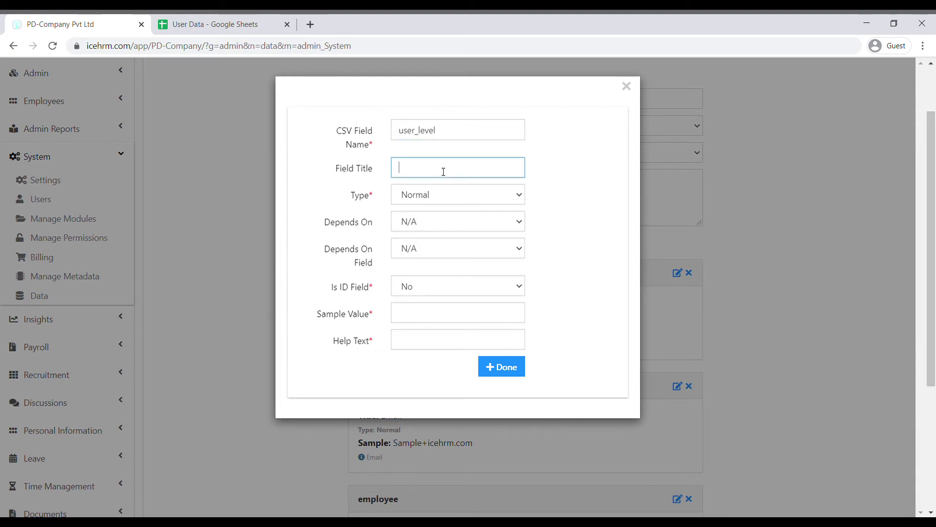
type("User Level")
left_click(408, 318)
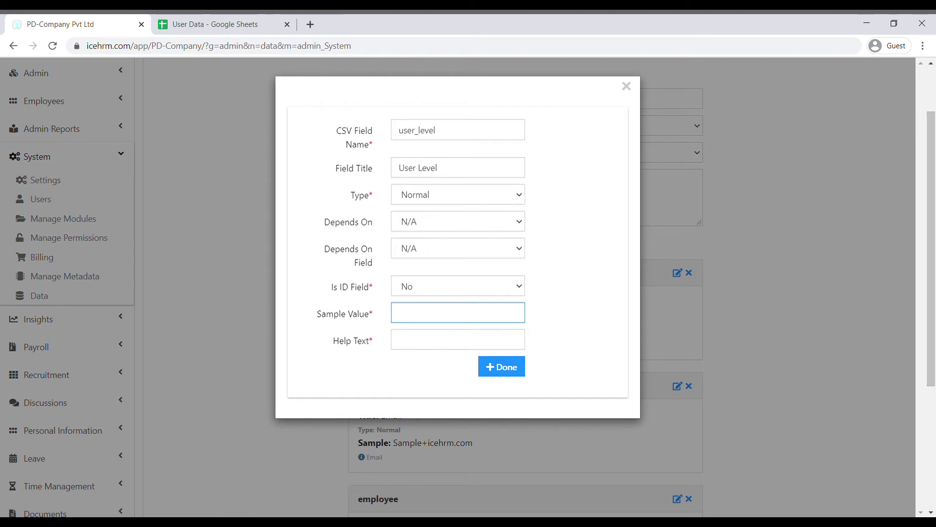
type("Admin")
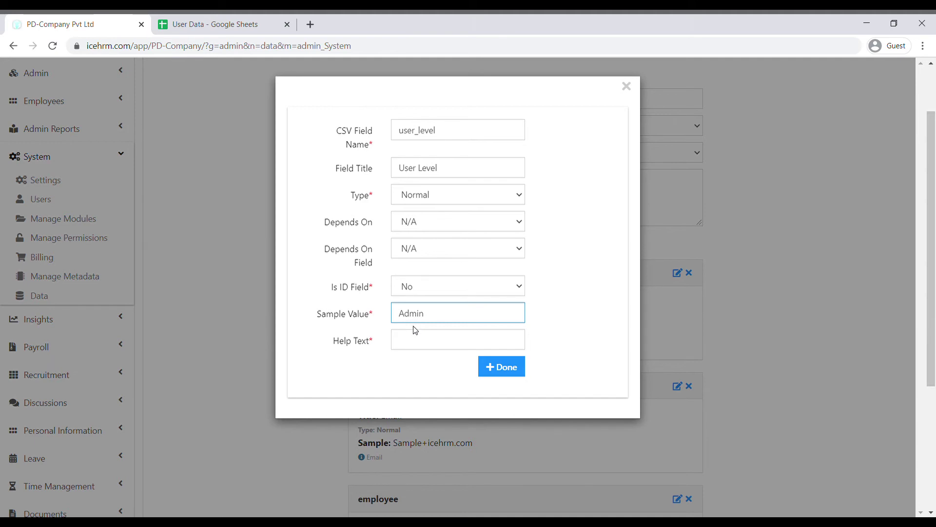
left_click(416, 343)
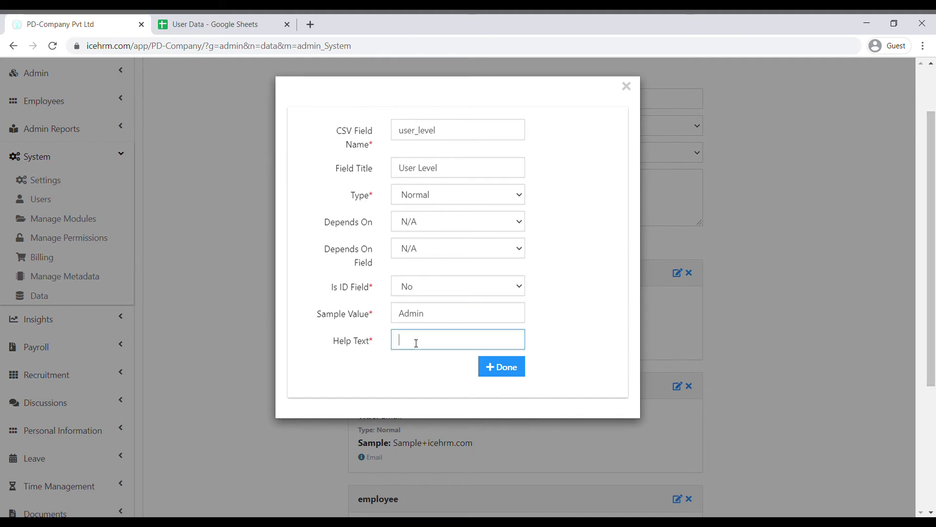
type("User Levels")
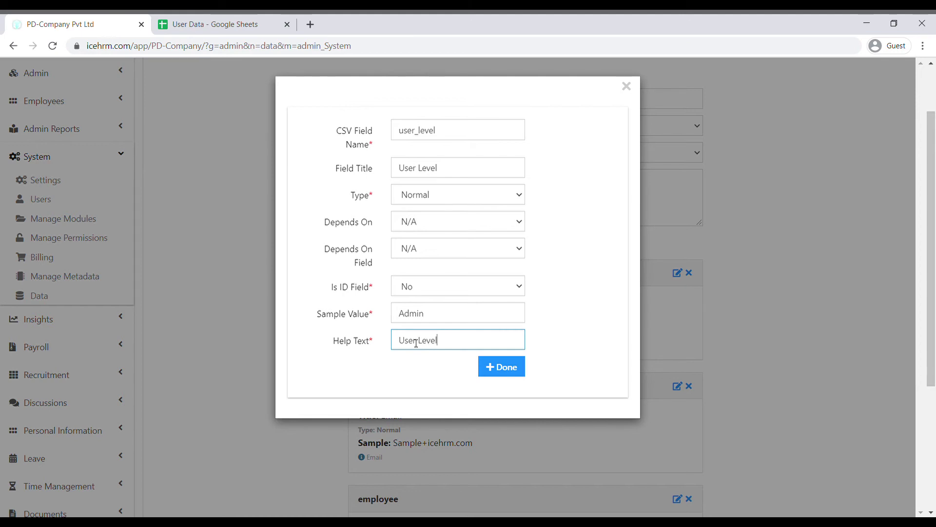
left_click(512, 365)
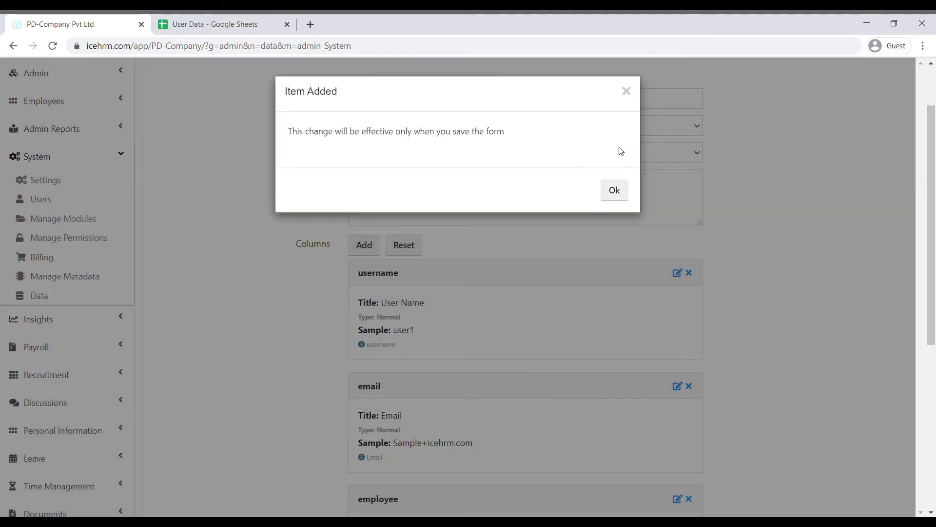
left_click(615, 198)
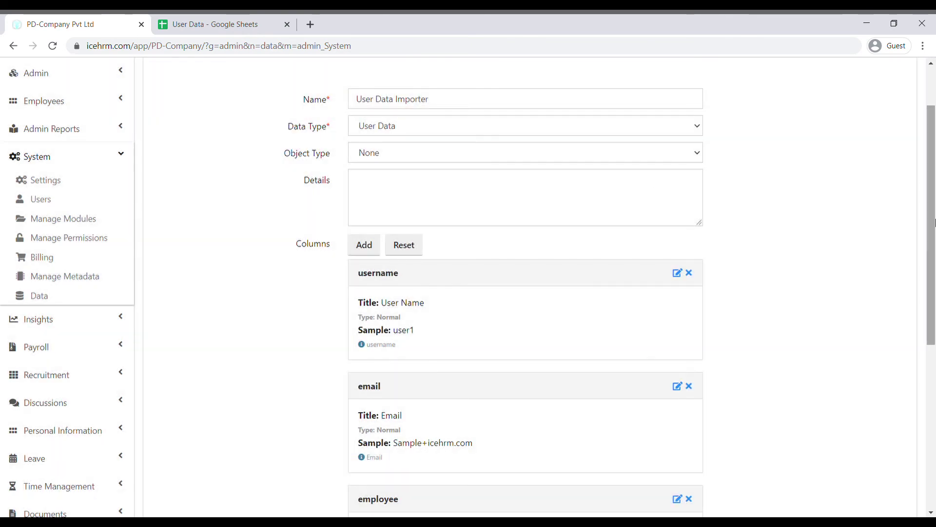
Save the importer with its four columns and bring up the User Data spreadsheet.
scroll(935, 223, "down", 5)
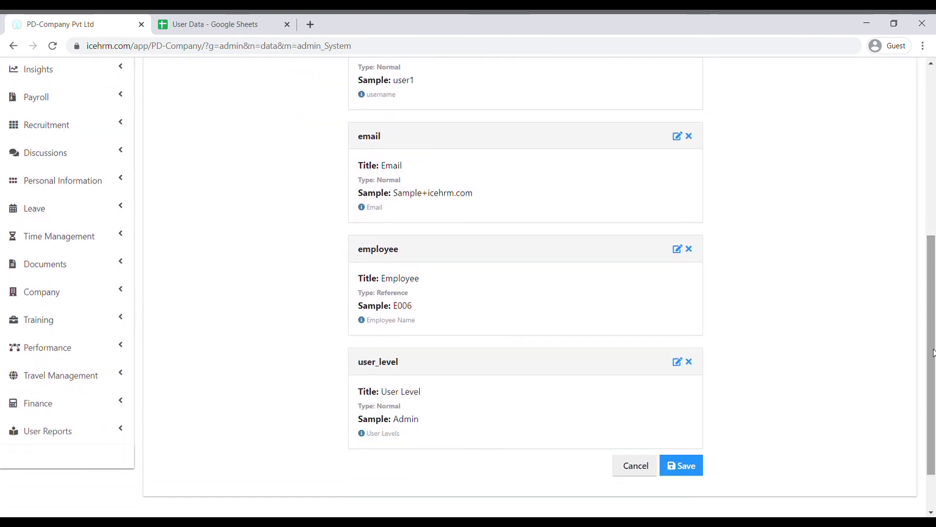
left_click(691, 465)
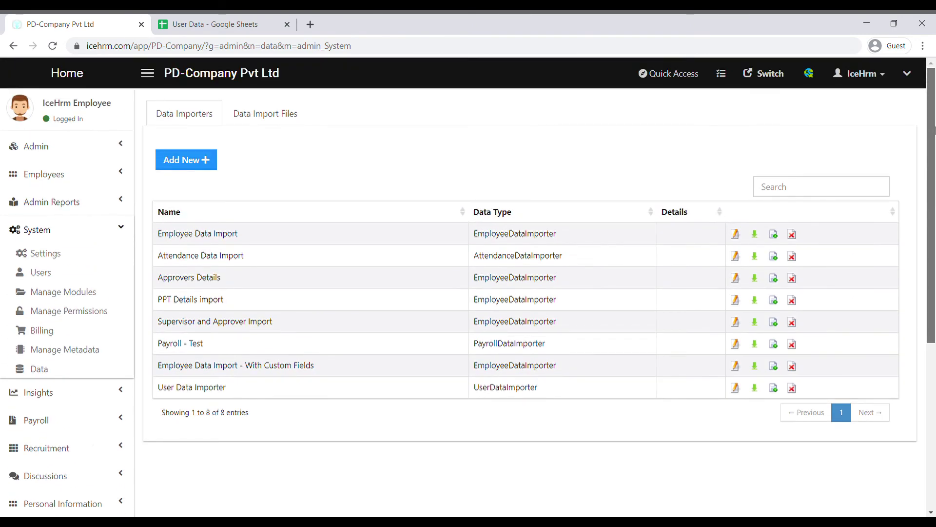
left_click(195, 22)
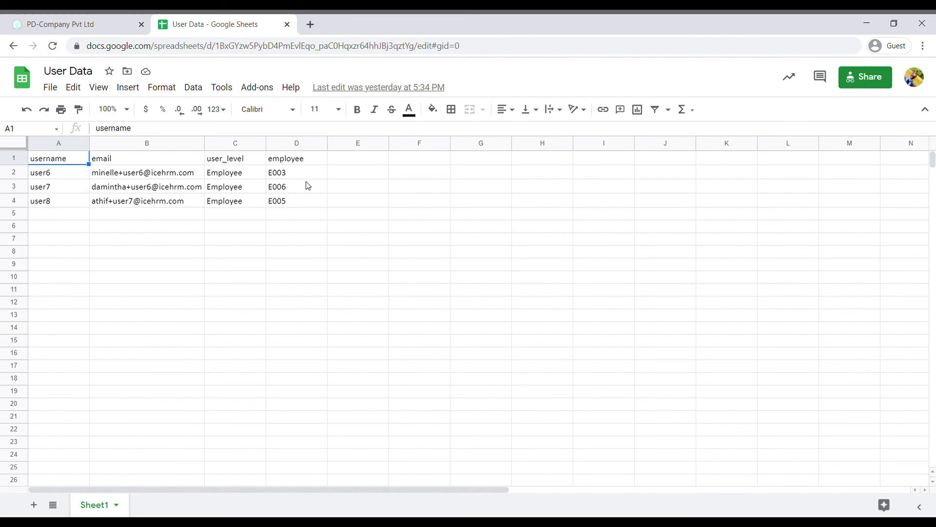
Return from the User Data sheet to the IceHrm Data Importers page.
left_click(101, 26)
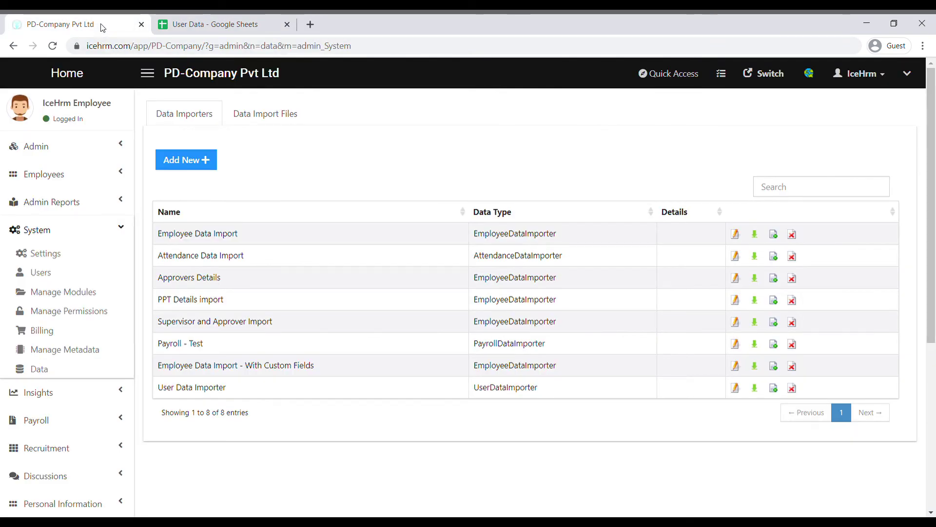
Save a 'User Data Importer' import file using the User Data Importer definition and user details.csv.
left_click(262, 128)
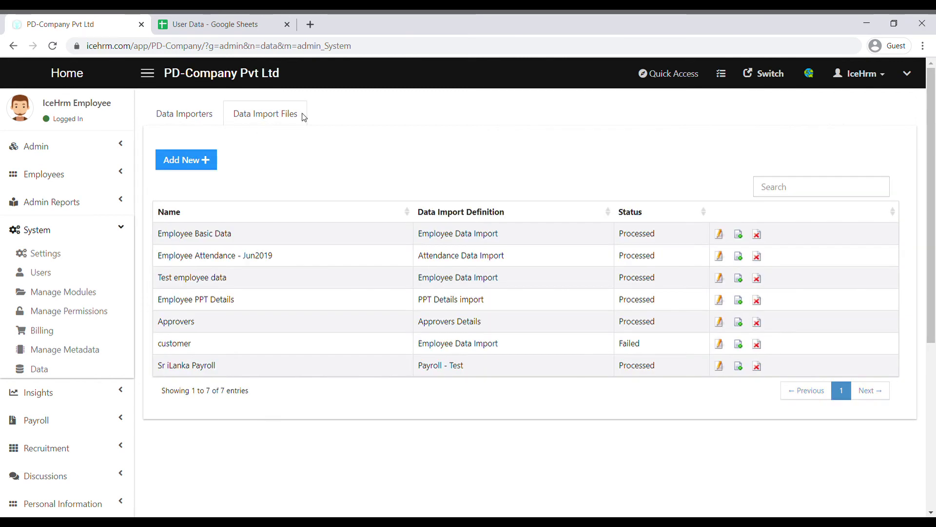
left_click(194, 160)
left_click(373, 174)
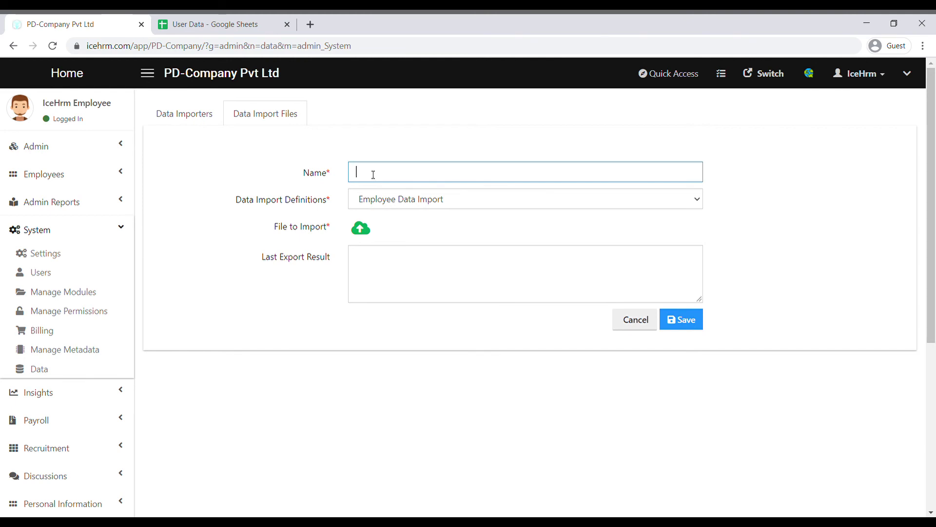
type("Use")
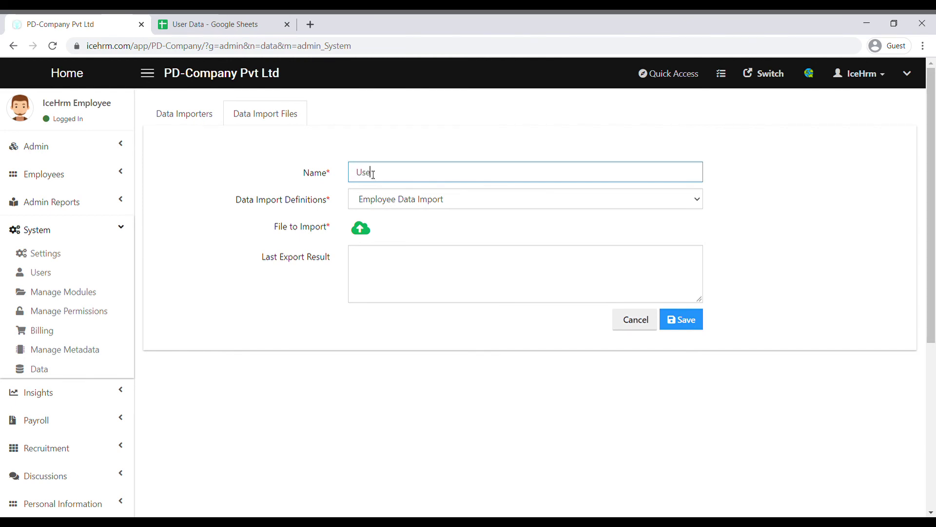
type("r Data Importer")
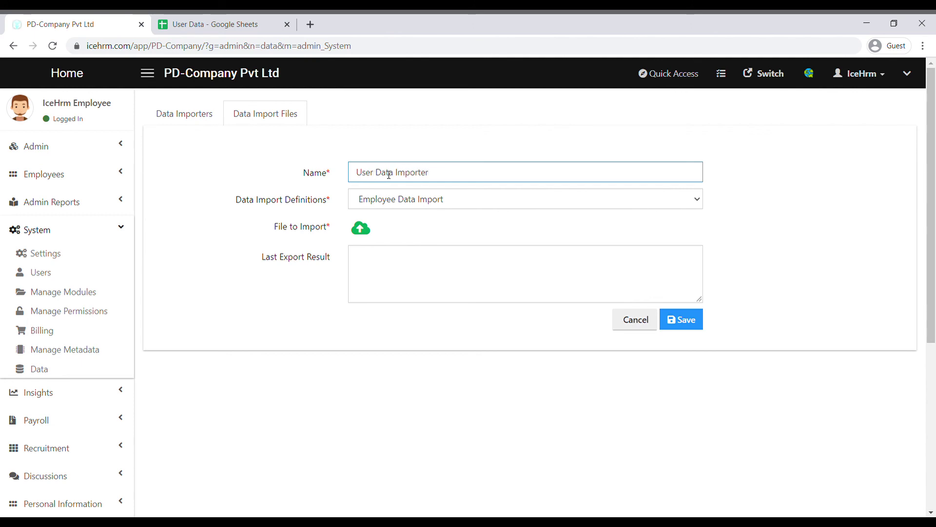
key("Tab")
key("Down")
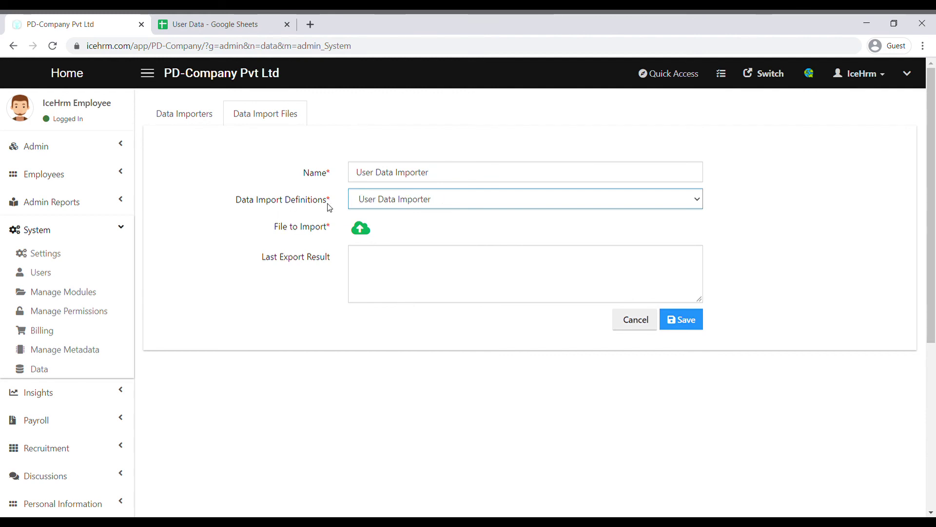
left_click(364, 229)
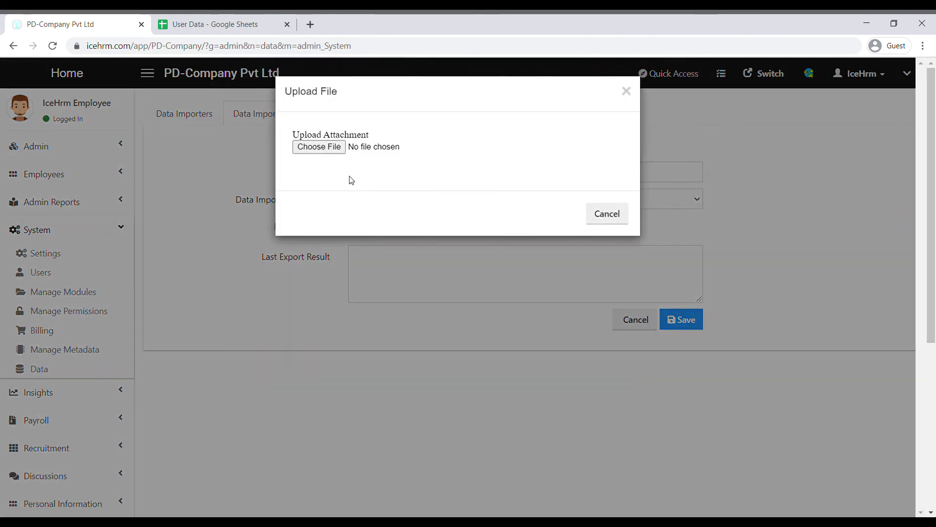
left_click(329, 148)
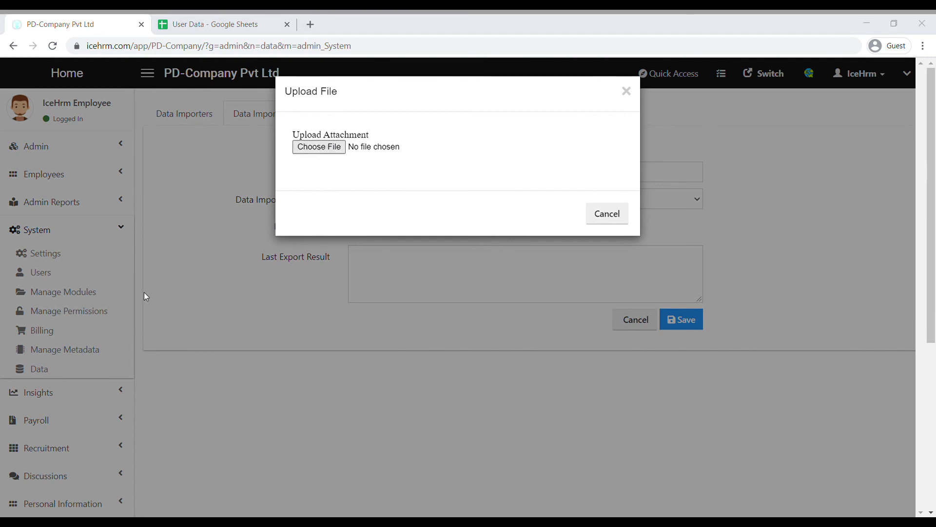
key("Return")
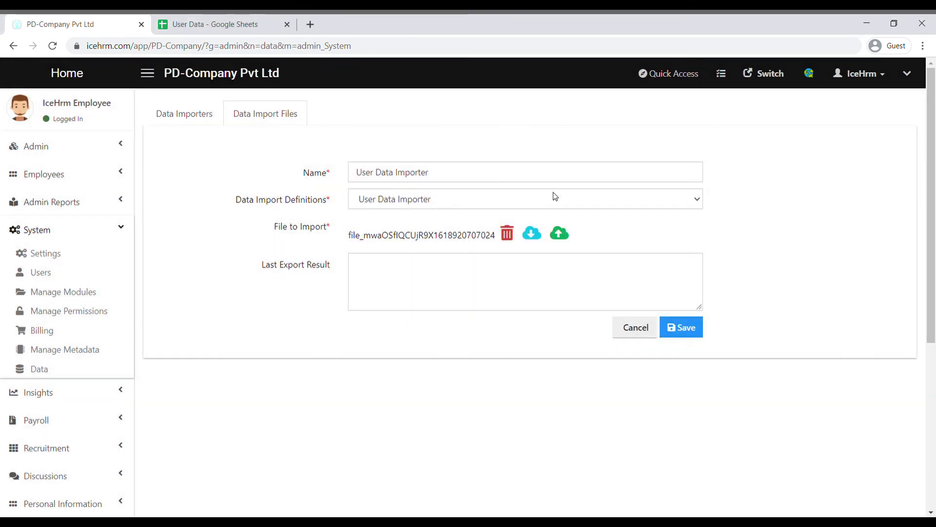
left_click(685, 326)
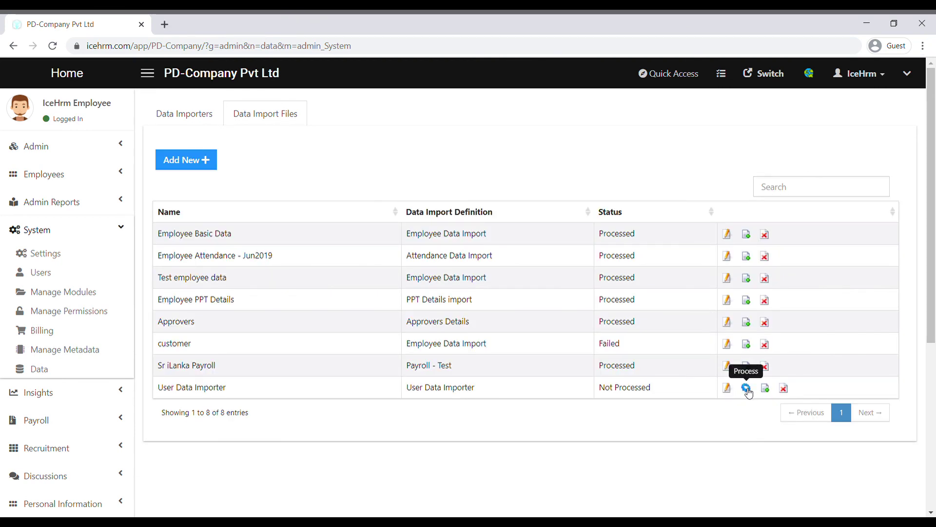
Process the User Data Importer file and view new users user6, user7 and user8 in Users.
left_click(747, 389)
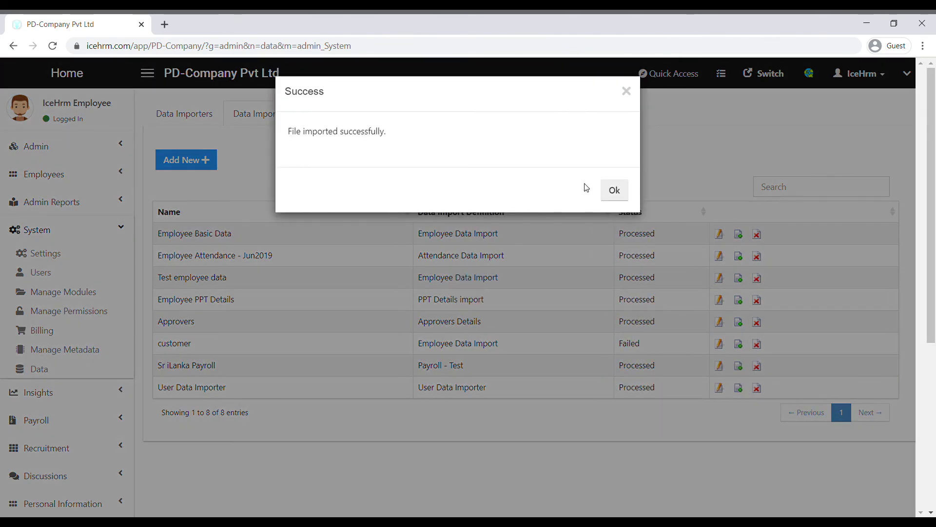
left_click(623, 193)
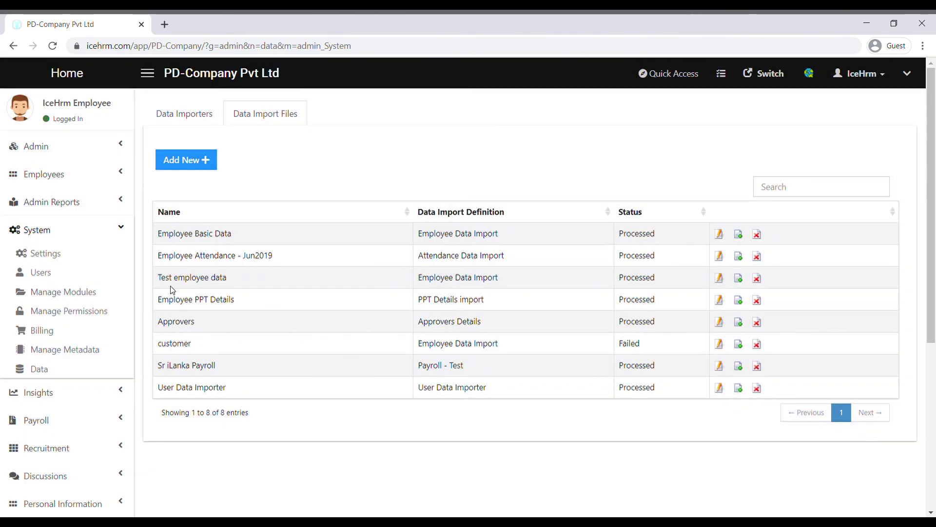
left_click(65, 275)
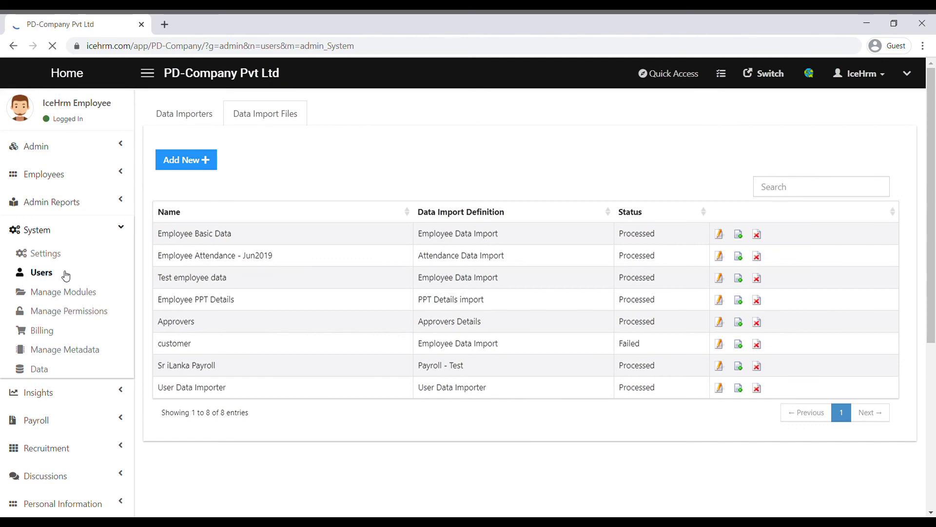
scroll(416, 340, "down", 2)
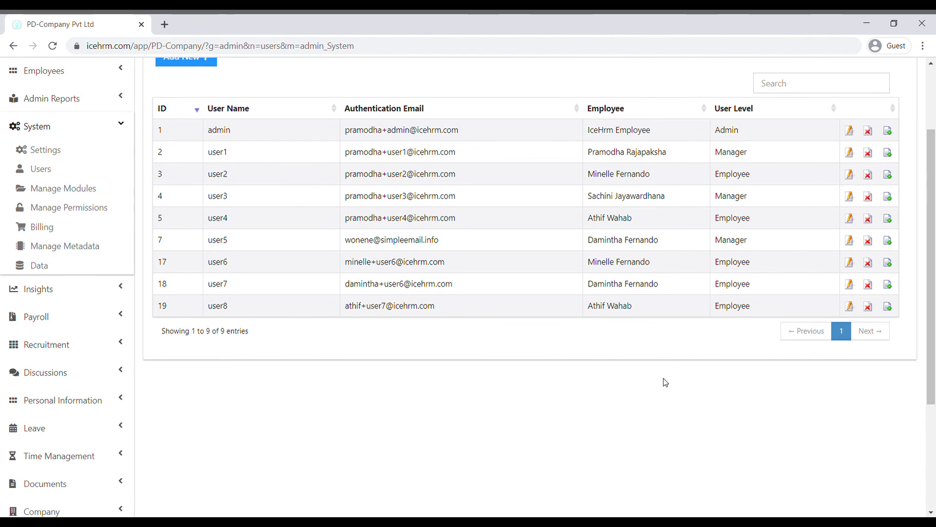
left_click_drag(931, 273, 931, 211)
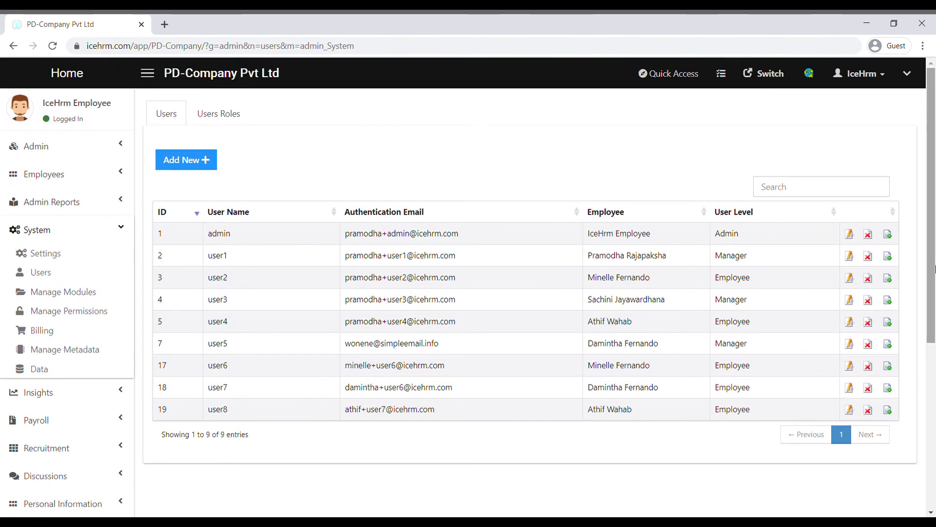